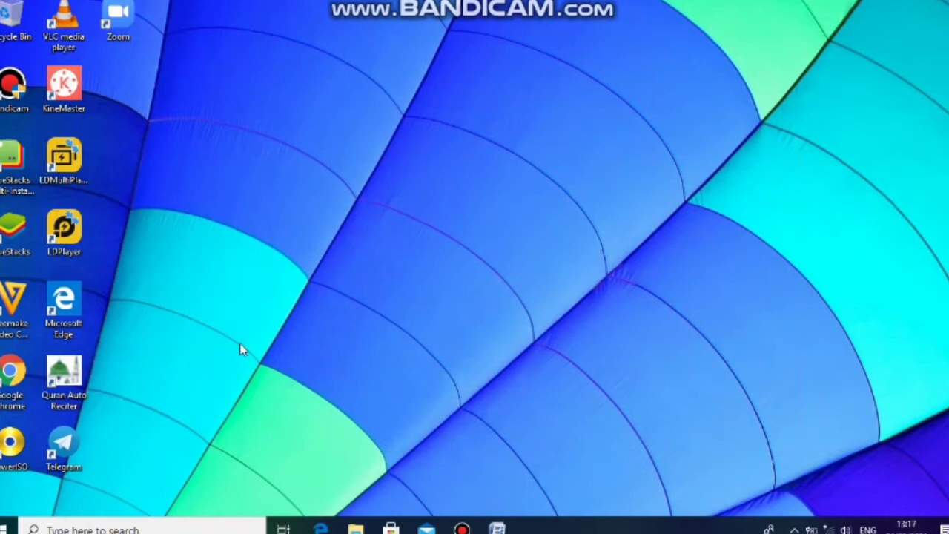
Try to find and launch Microsoft Office Excel 2007
click(163, 527)
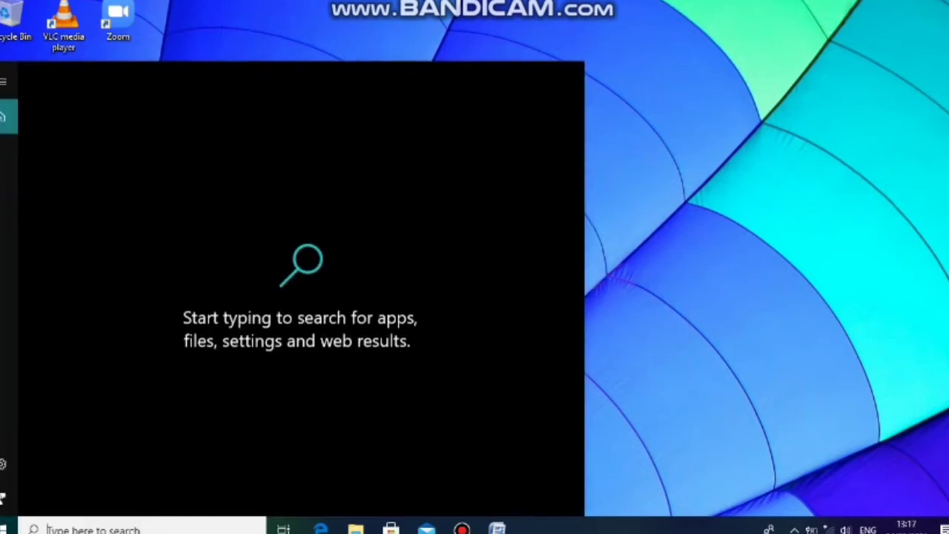
text(microsoft)
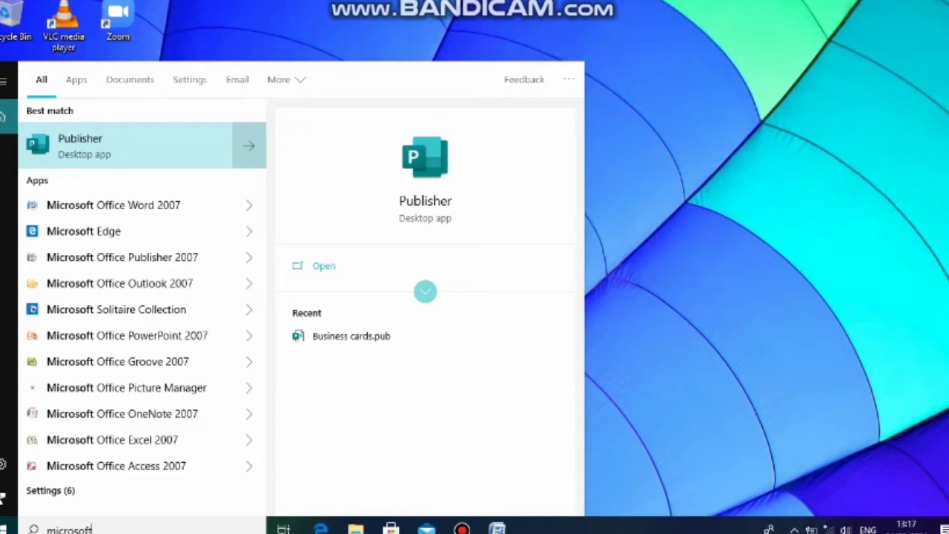
click(161, 440)
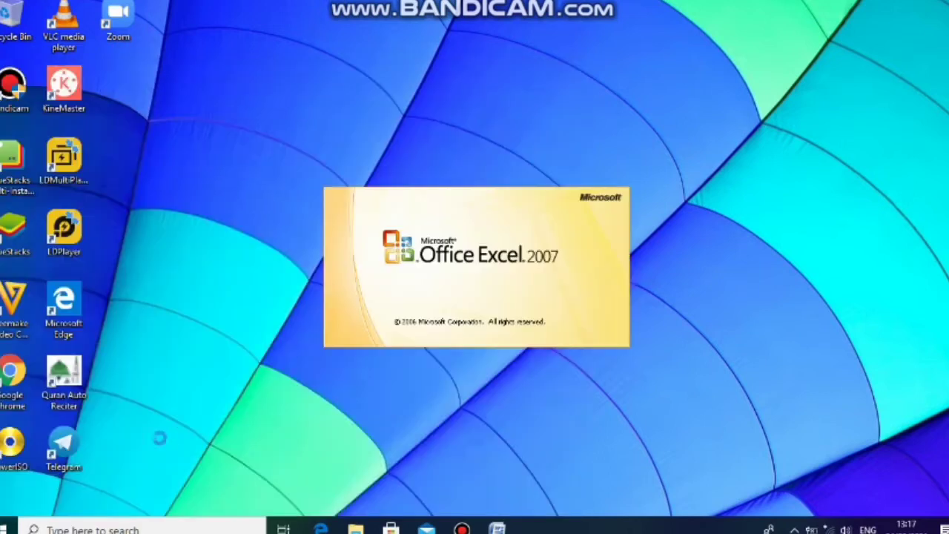
key(Return)
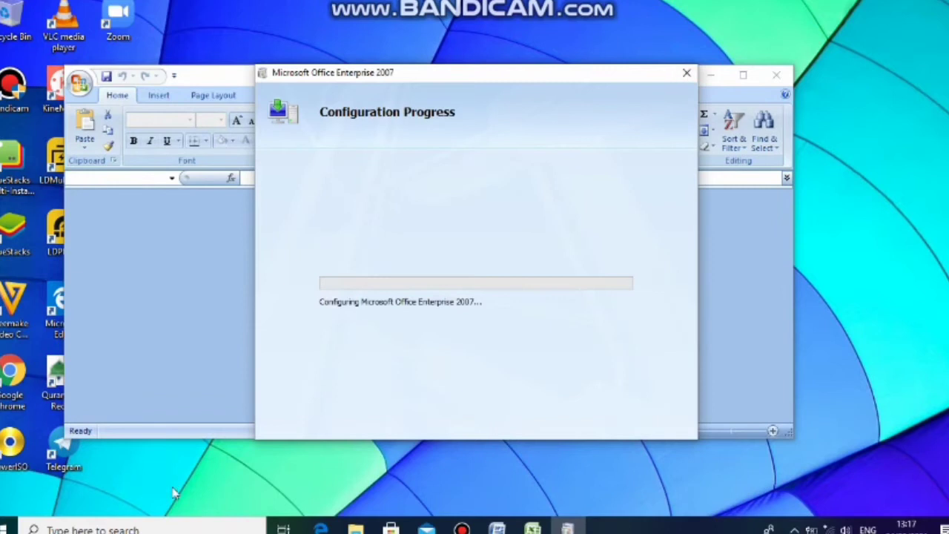
Launch the newer Excel desktop app instead and create a blank workbook in a maximized window
click(126, 529)
text(mi)
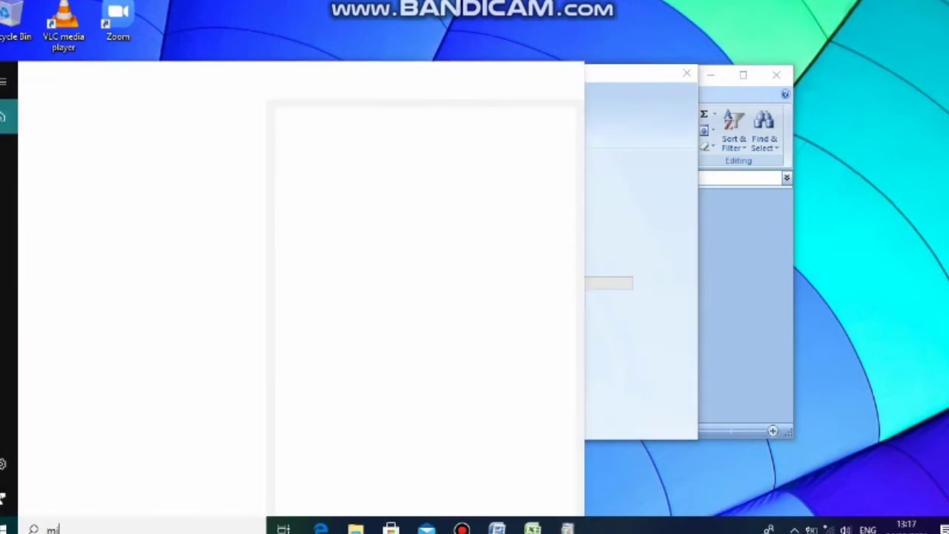
text(cro)
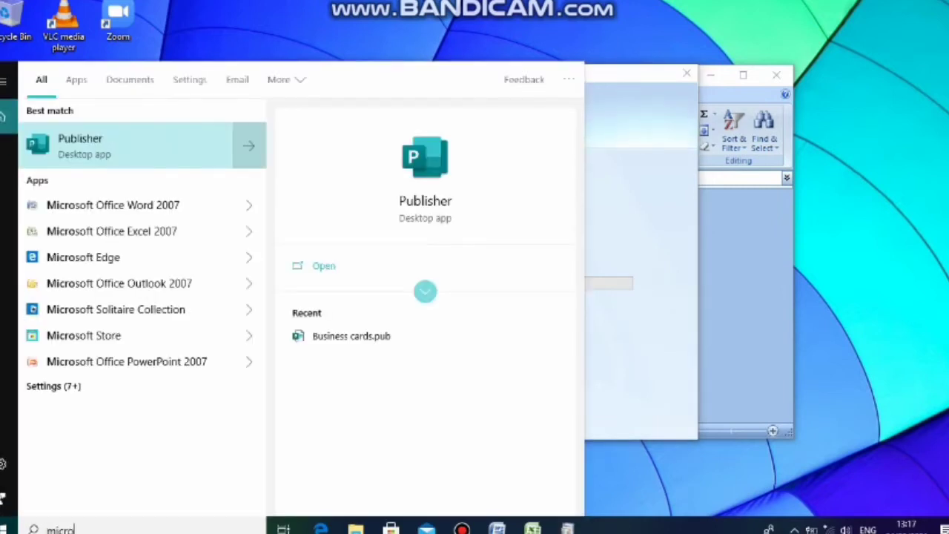
key(BackSpace)
key(BackSpace)
key(BackSpace)
key(BackSpace)
key(BackSpace)
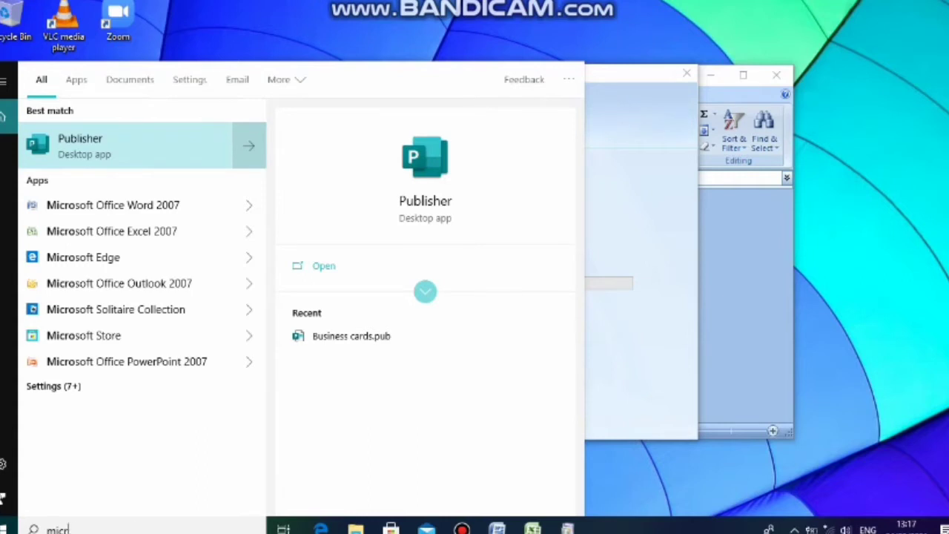
text(excel)
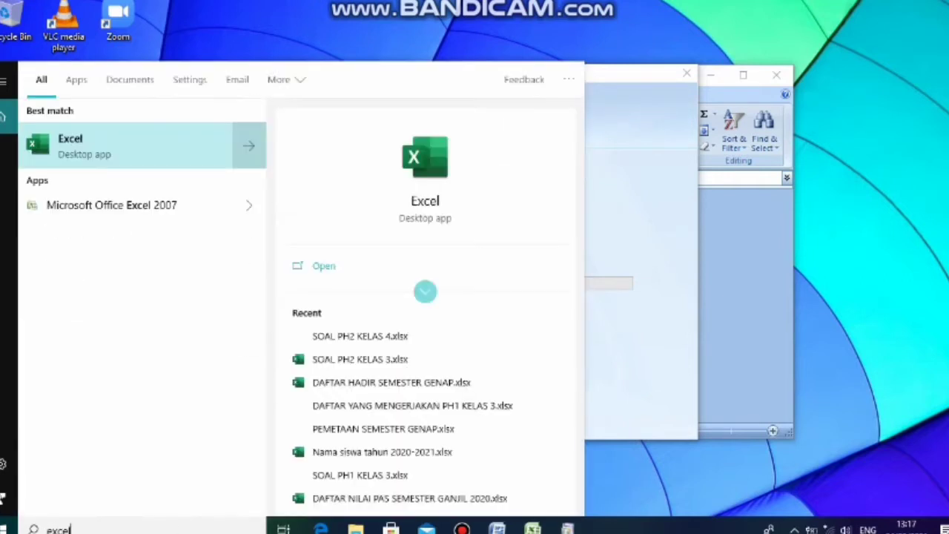
click(183, 143)
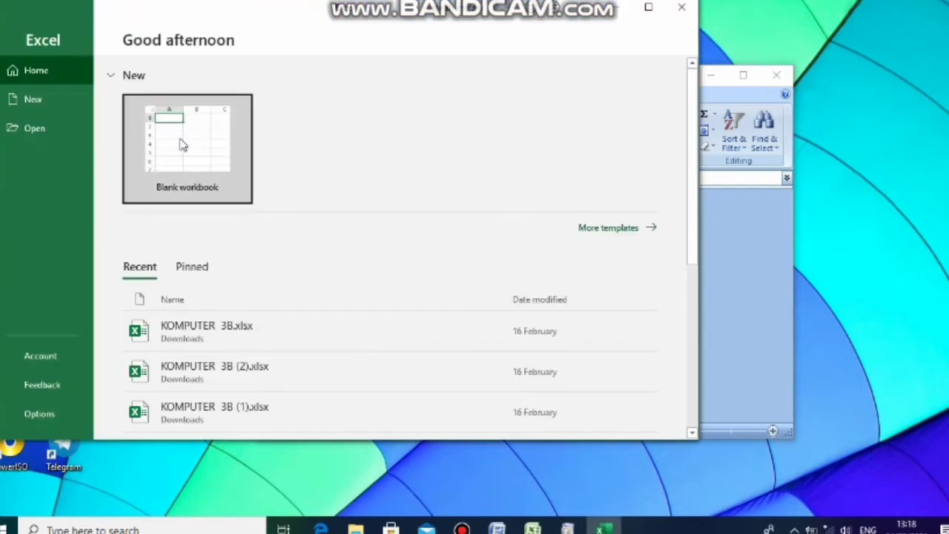
click(180, 139)
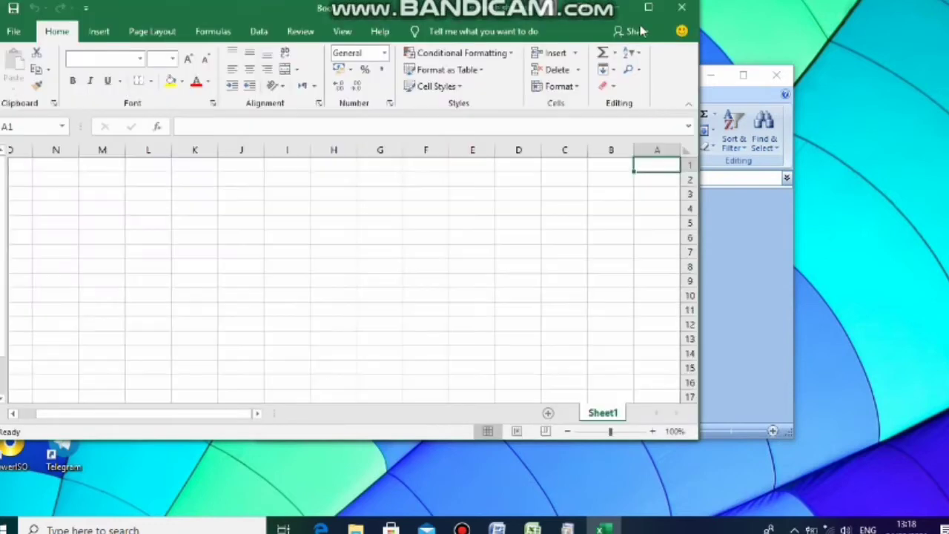
click(646, 14)
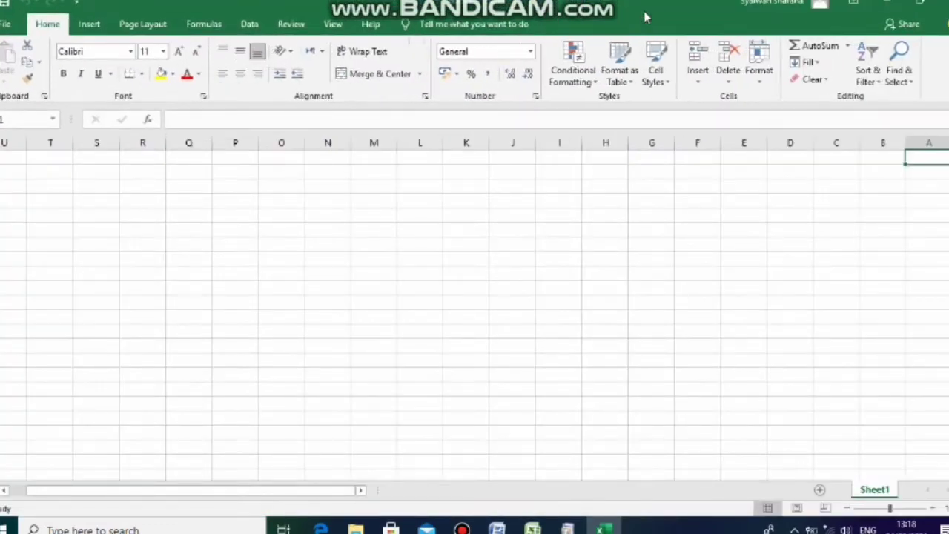
Turn off the right-to-left sheet direction so that column A starts on the left
click(136, 26)
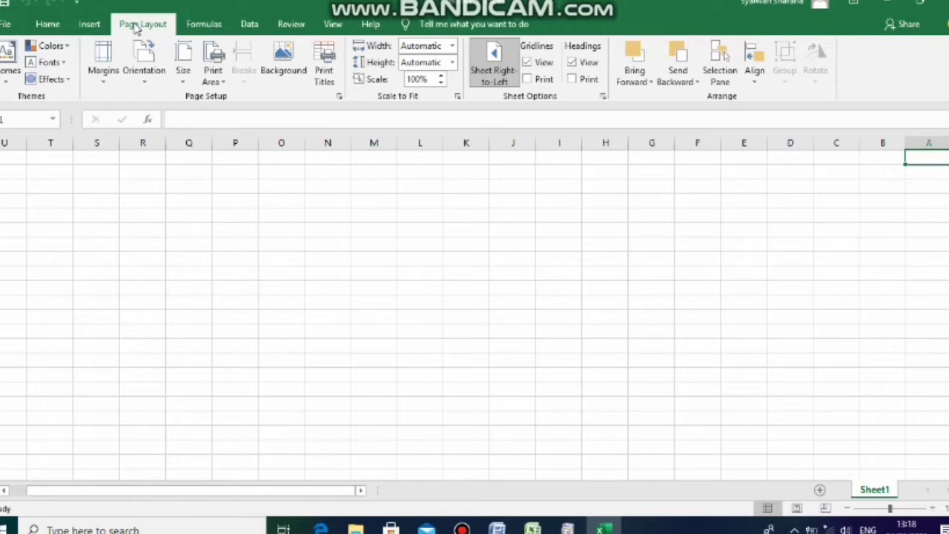
click(484, 58)
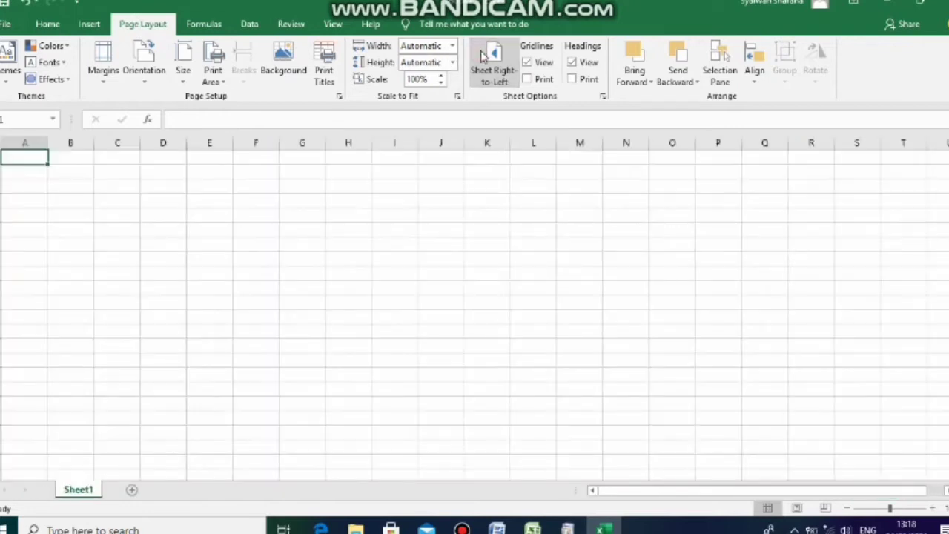
click(48, 24)
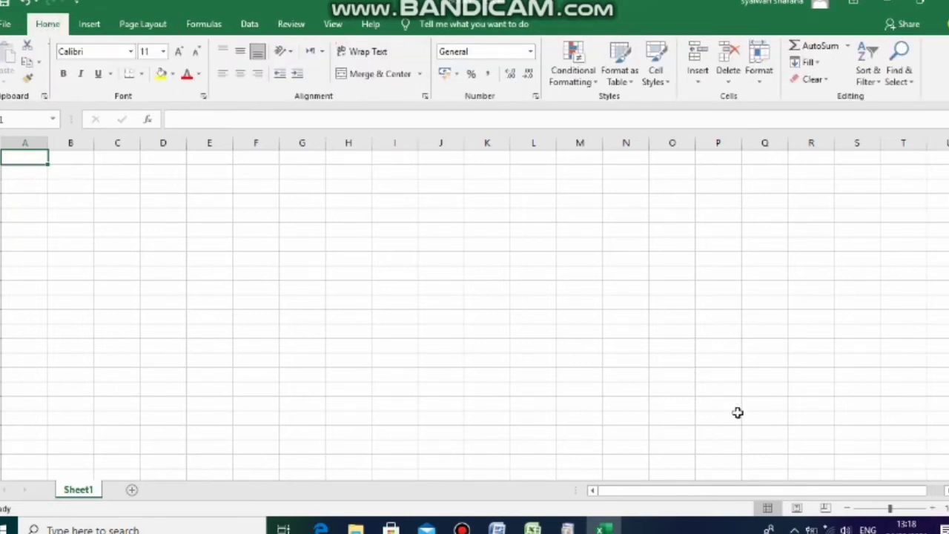
Enter the number 24 in cell B1 and 4 in cell B2
click(933, 510)
click(933, 511)
click(933, 511)
click(934, 511)
click(933, 510)
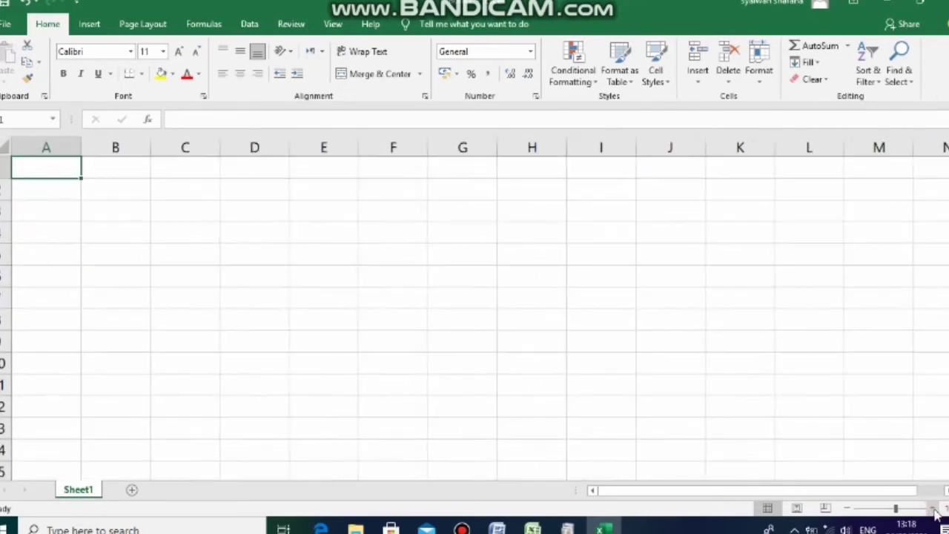
click(933, 510)
click(934, 511)
click(933, 511)
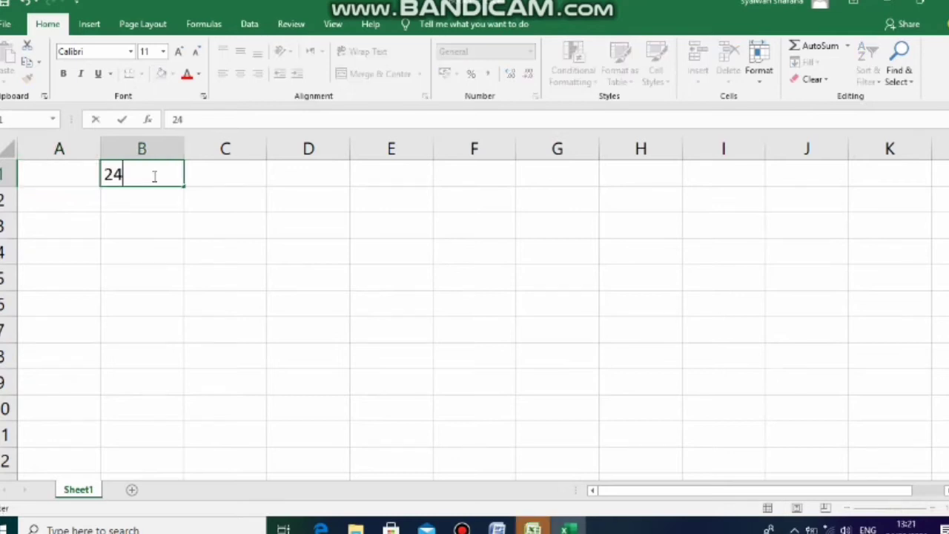
key(Return)
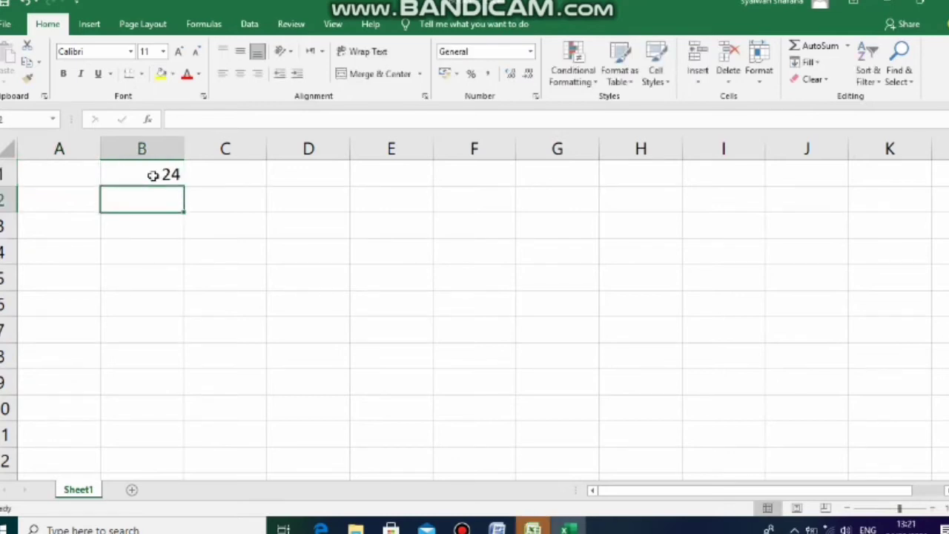
text(4)
key(Return)
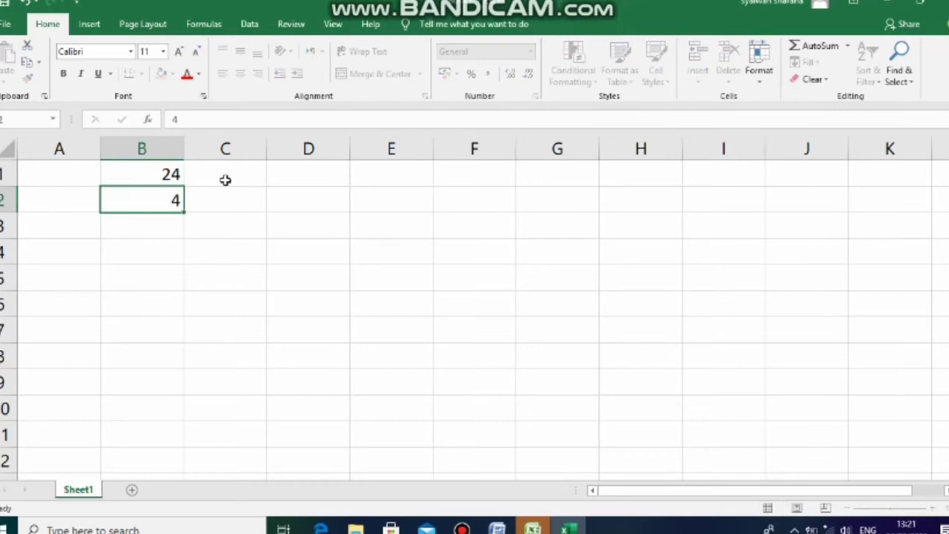
Label the two numbers by entering kue in cell A1 and piring in cell A2
click(71, 183)
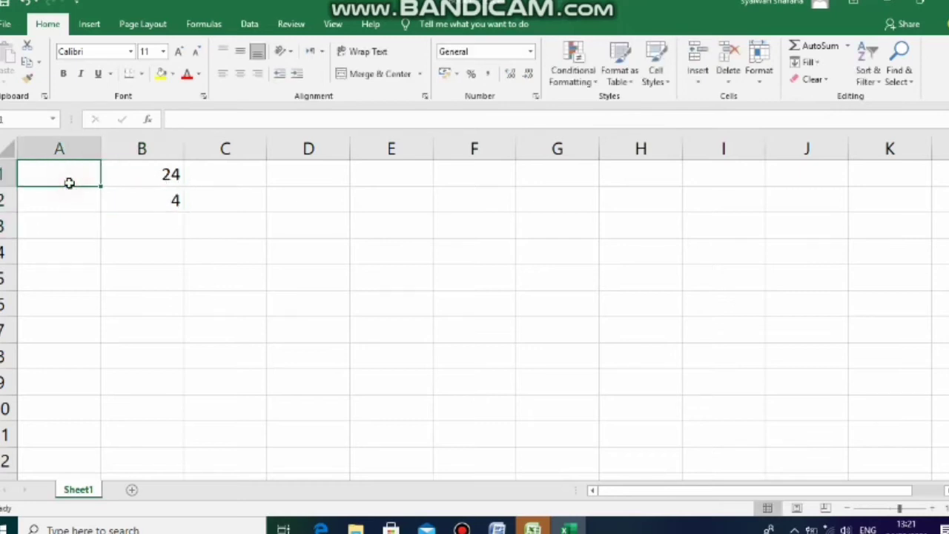
text(kue)
key(Return)
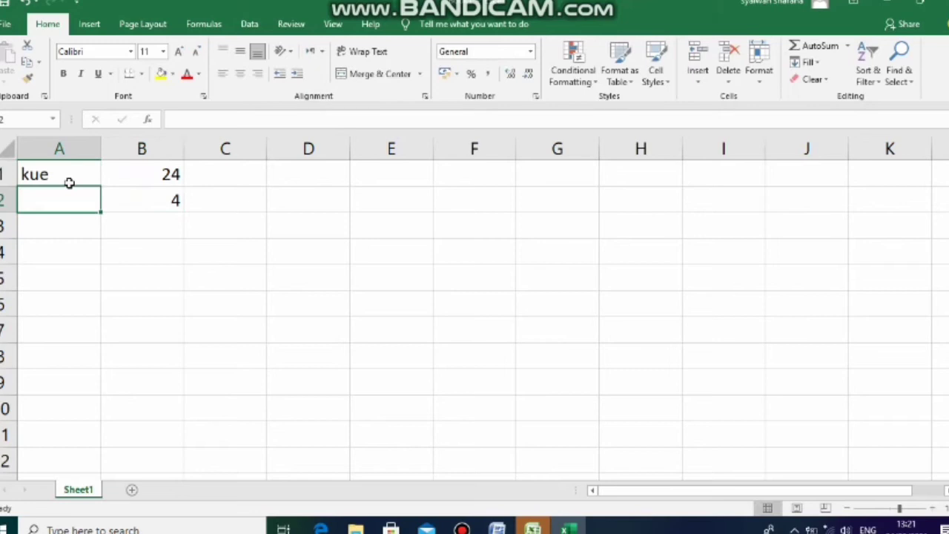
text(piring)
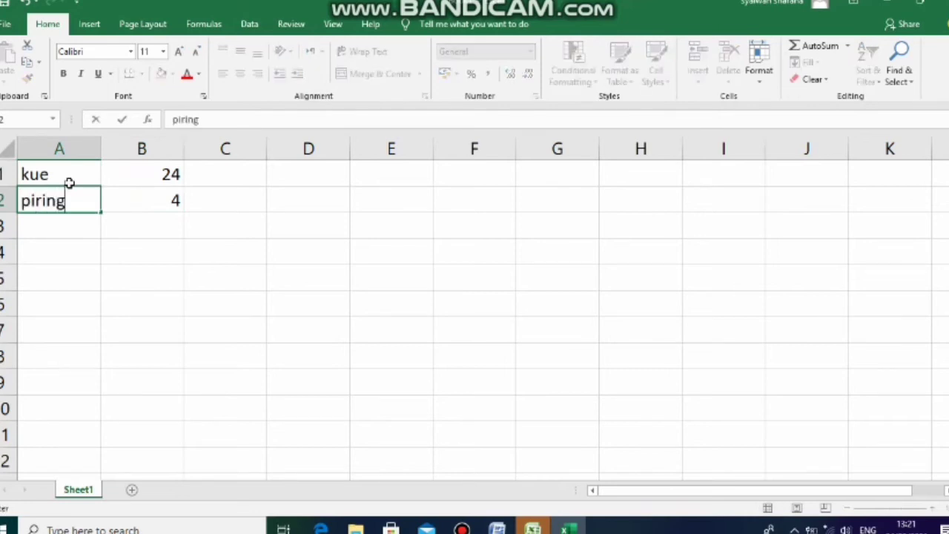
key(Return)
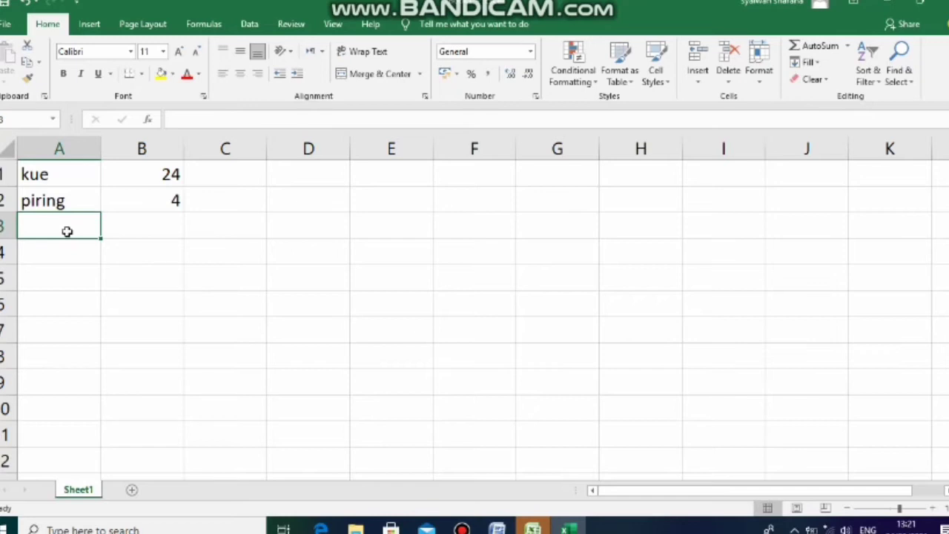
Enter the formula =B1/B2 in cell B3 to divide the number of cakes by the number of plates
click(144, 226)
double_click(146, 228)
text(=)
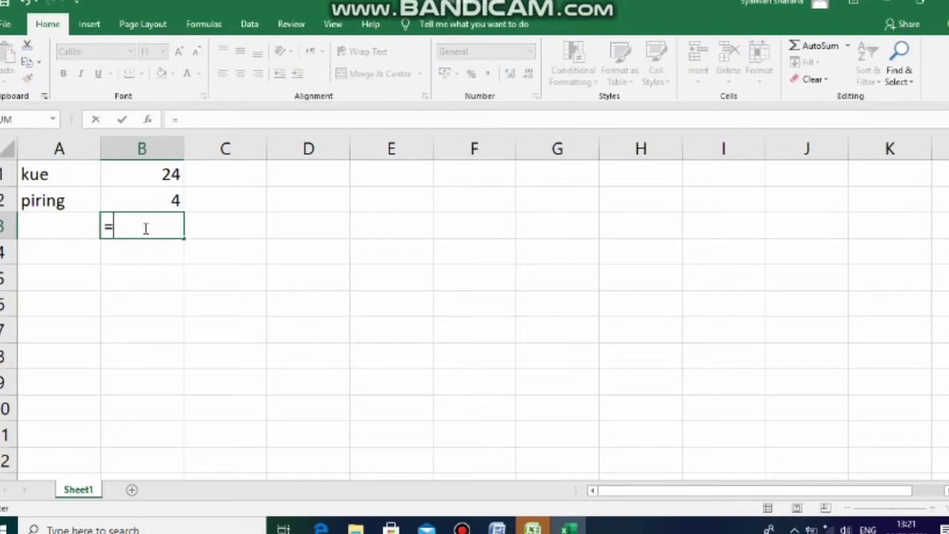
click(140, 171)
text(/)
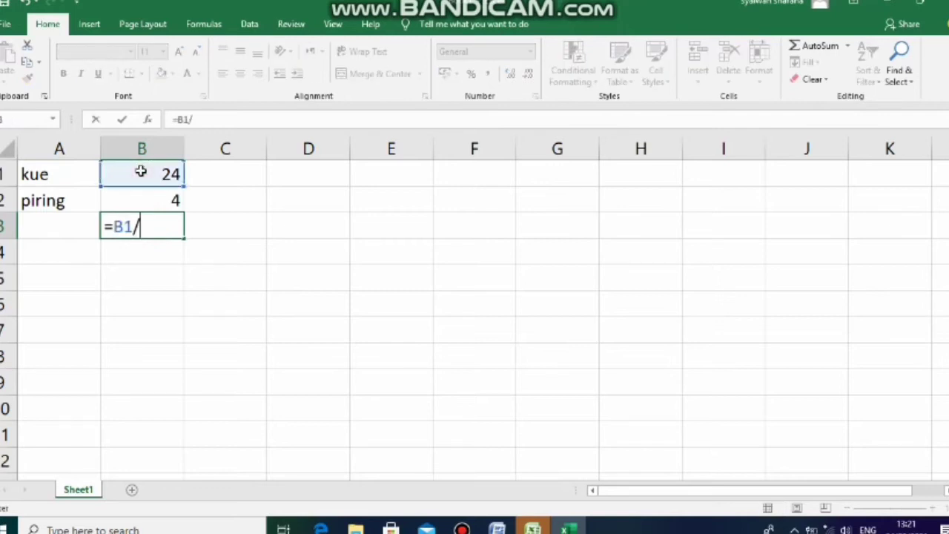
click(142, 200)
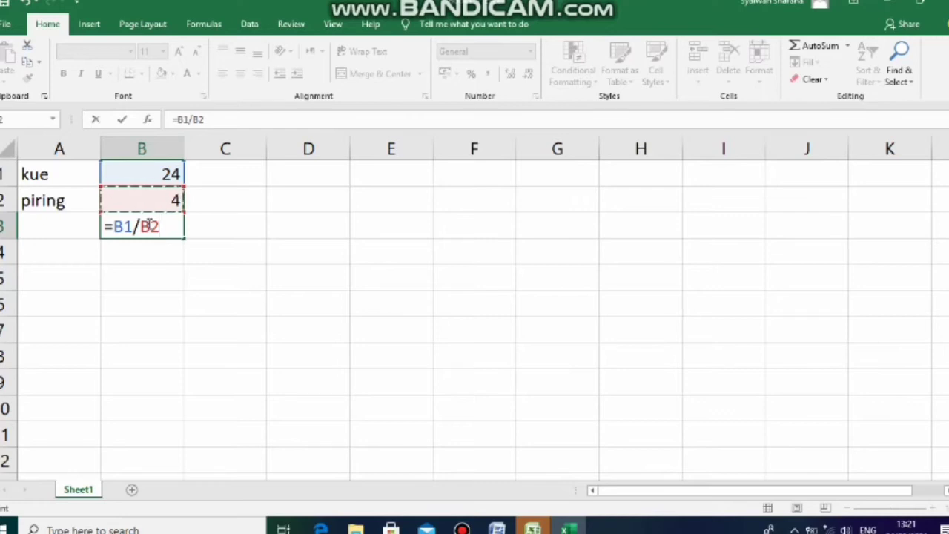
key(ctrl+Return)
key(Return)
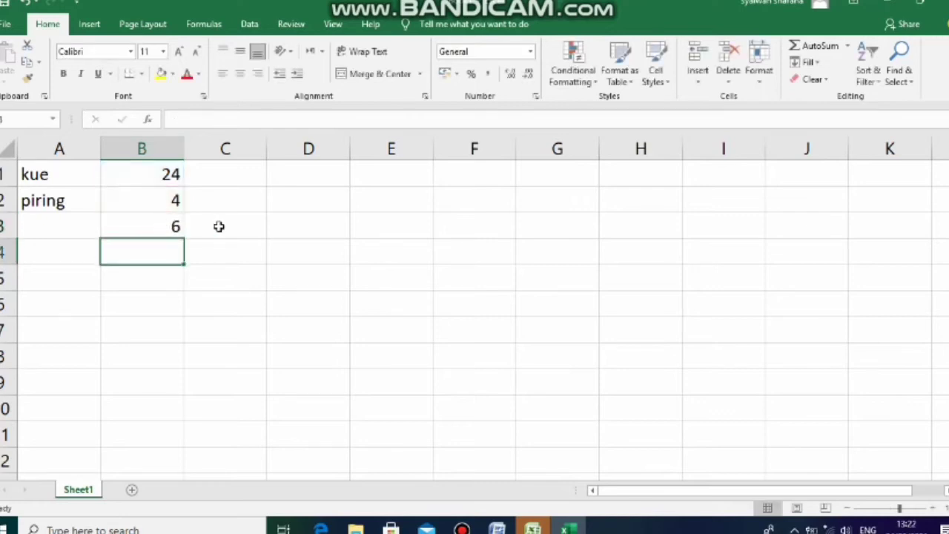
Label the division result by entering jumlah in cell A3
click(57, 231)
text(jumlah)
key(Return)
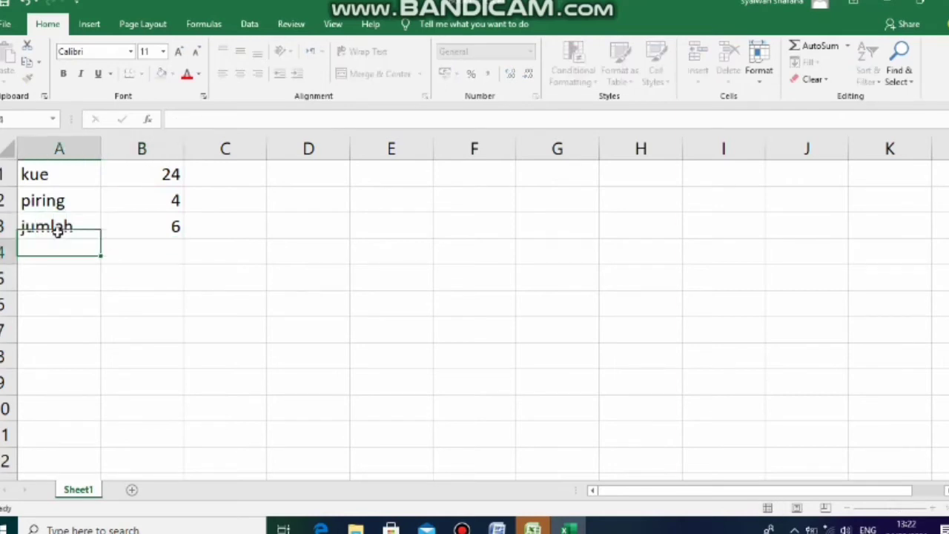
Enter the section heading PERKALIAN in cell A5
click(73, 287)
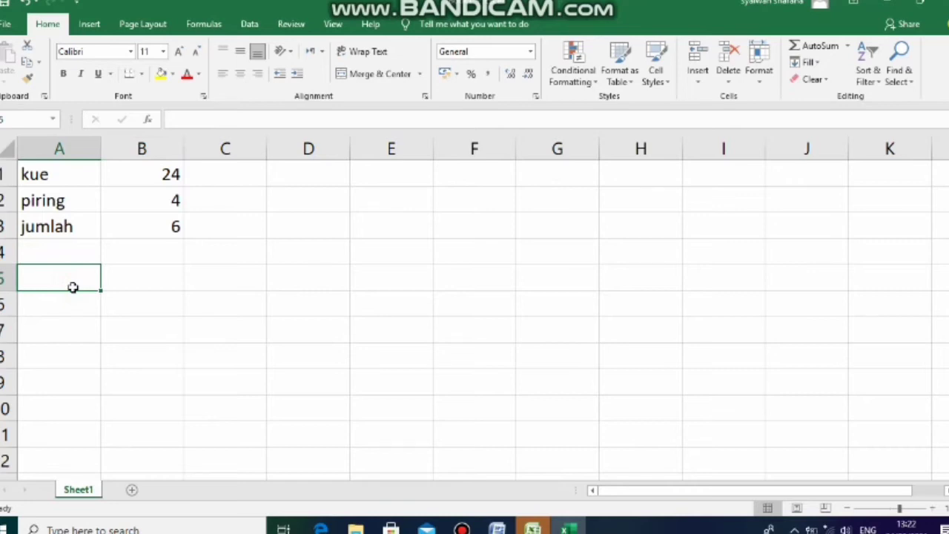
text(PERK)
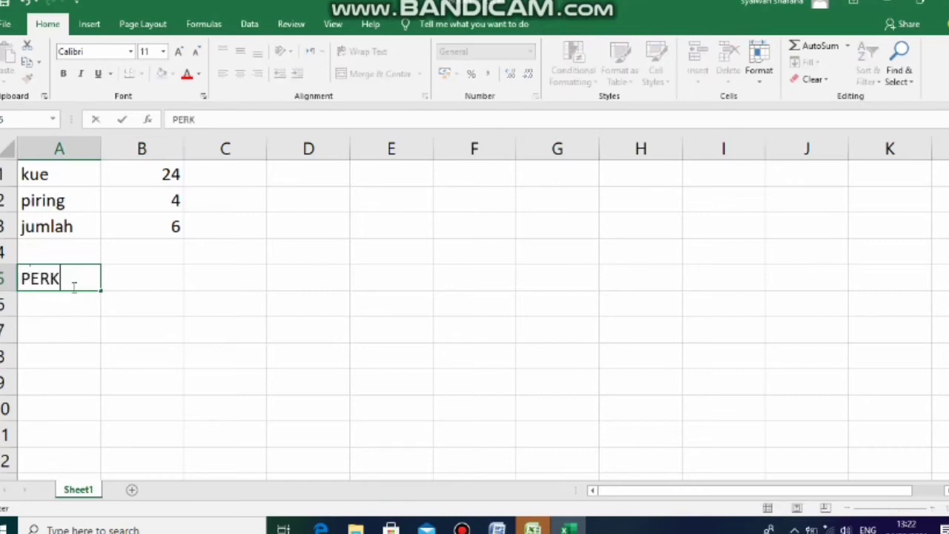
text(ALIAN)
key(Return)
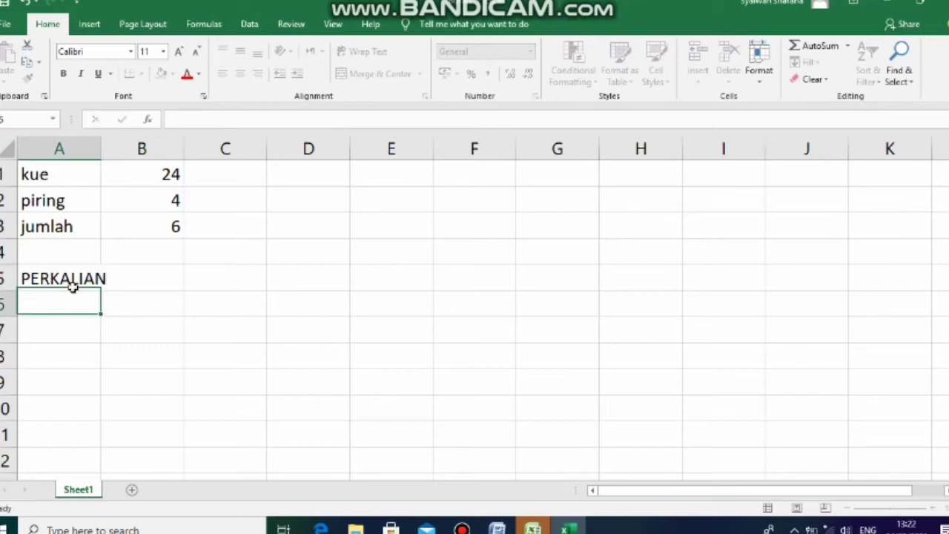
Enter the label UANG in cell A7 under the PERKALIAN heading
click(112, 305)
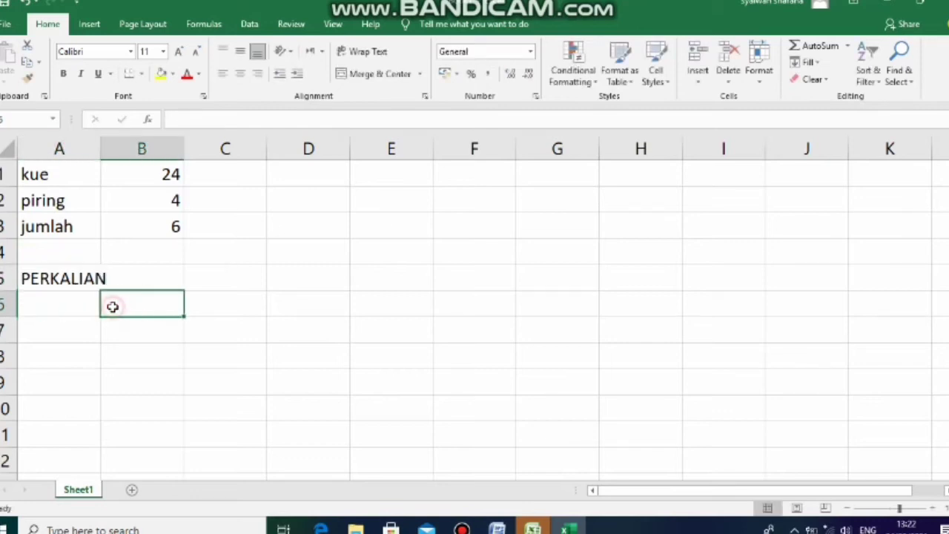
click(66, 330)
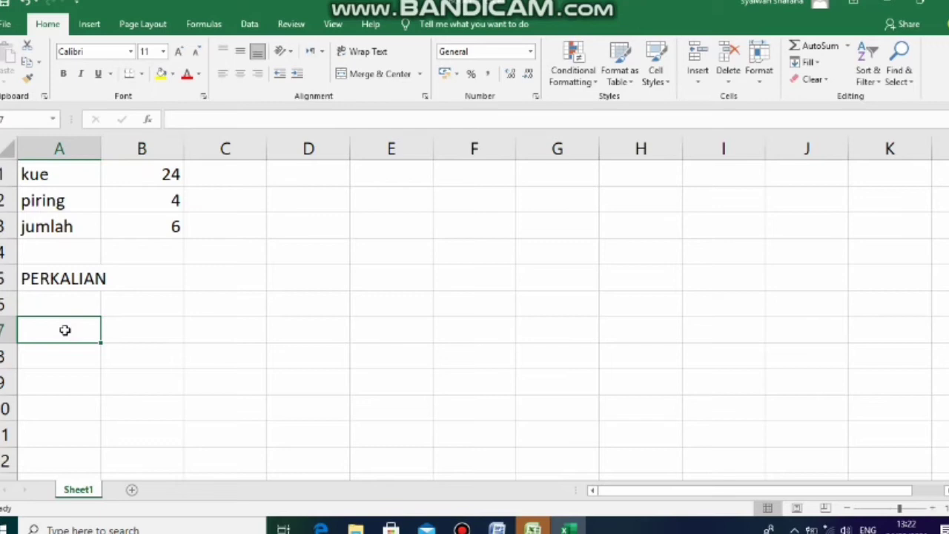
scroll(475, 318, down, 3)
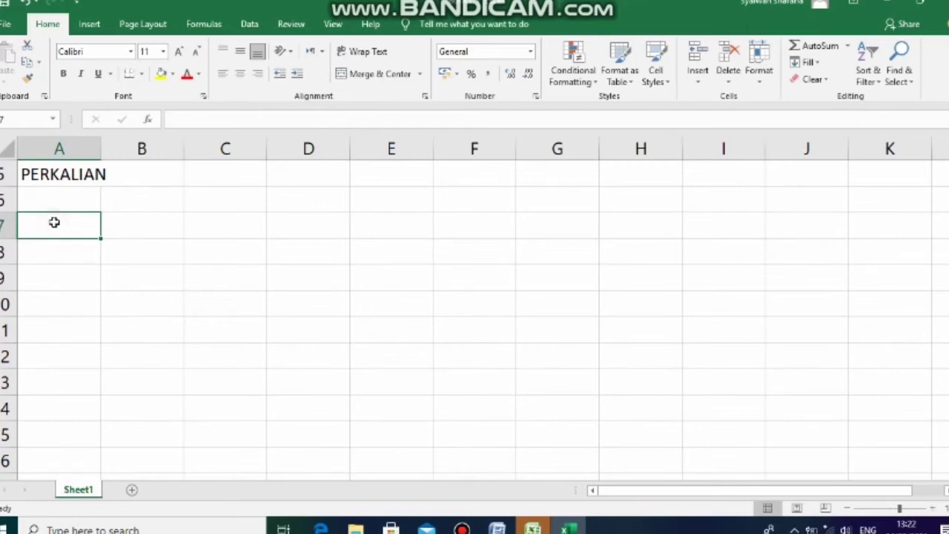
text(UANG)
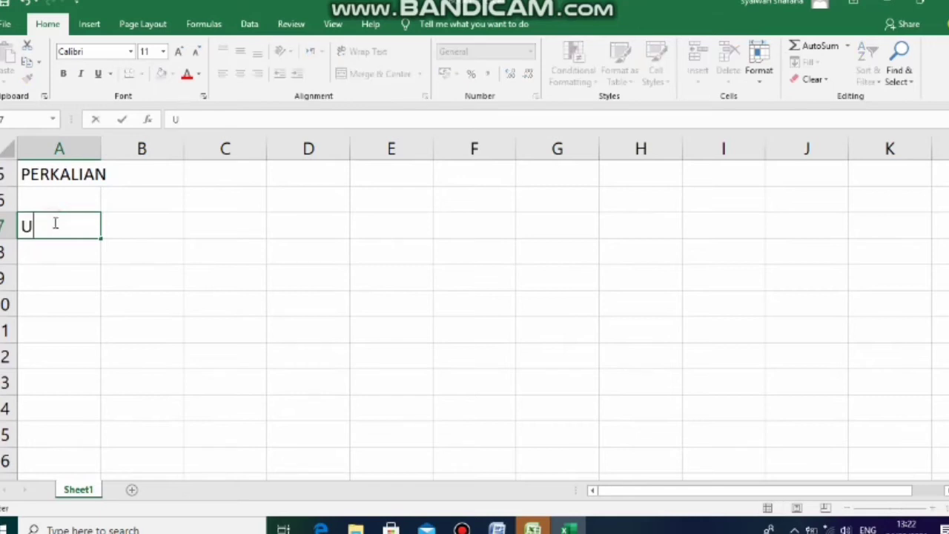
key(Return)
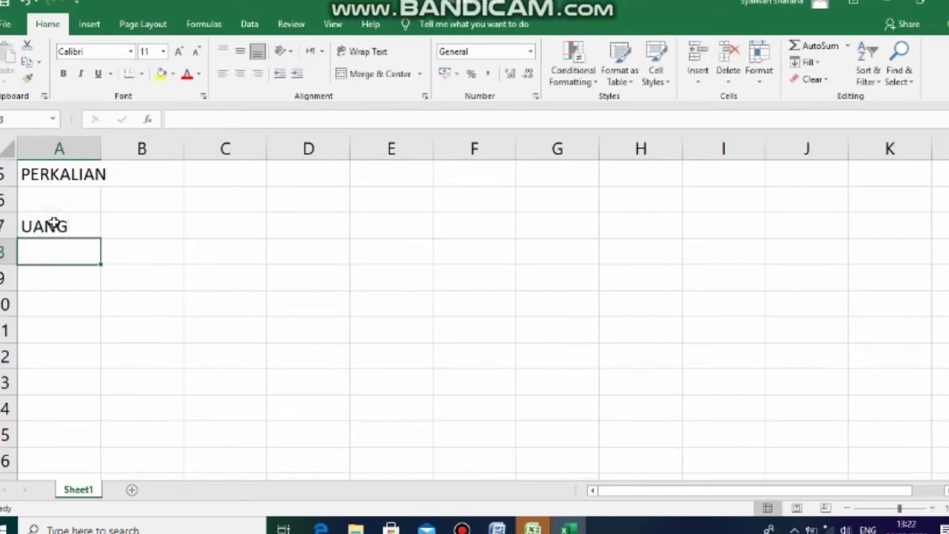
Enter the amount 50 in cell B7 beside UANG and the unit RIBU in cell C7
key(Up)
key(Right)
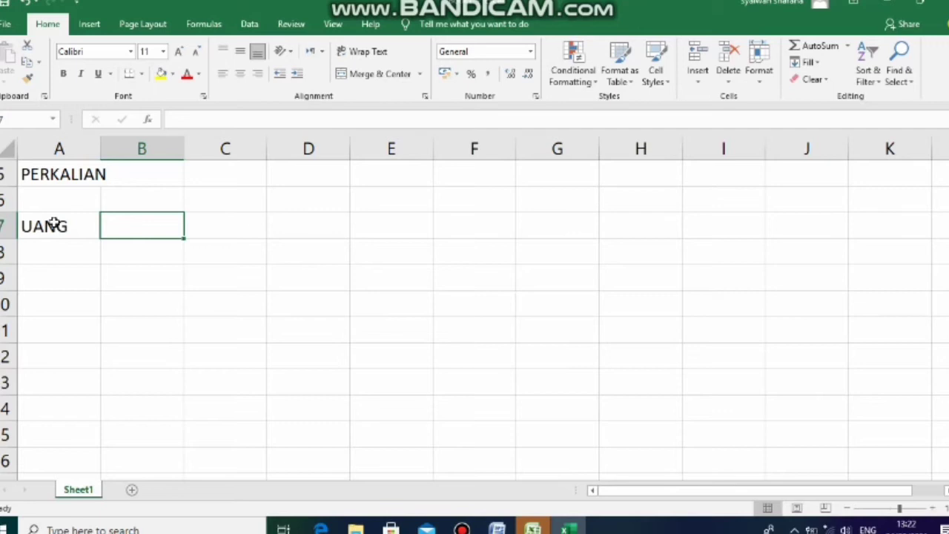
text(50)
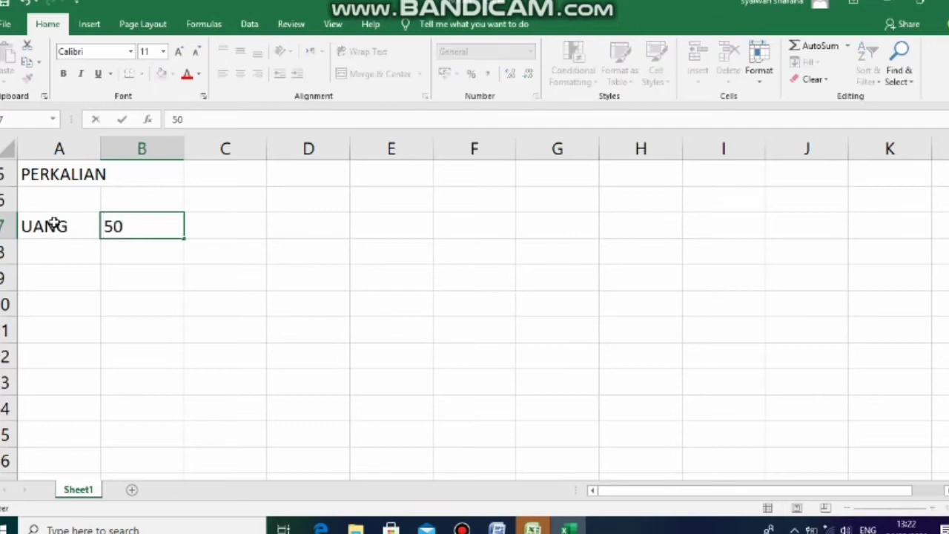
key(Return)
key(Up)
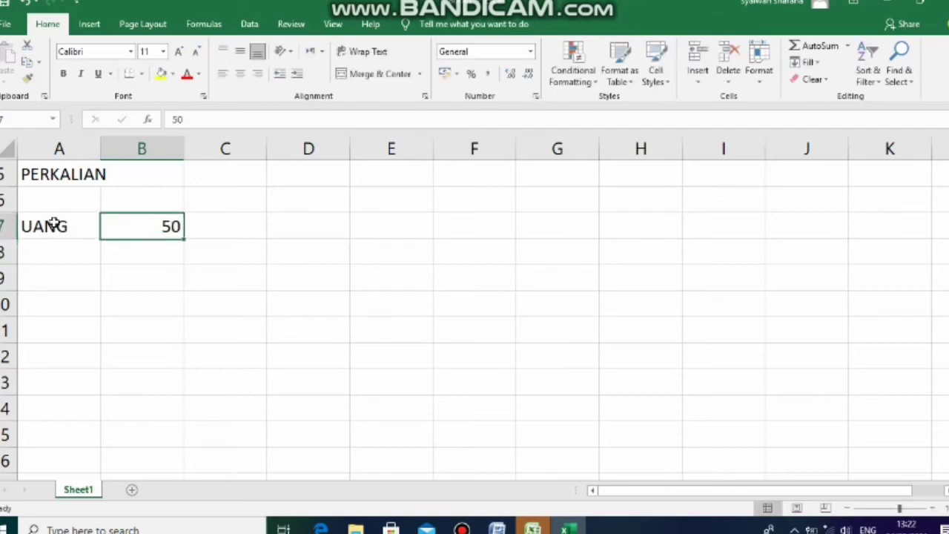
key(Right)
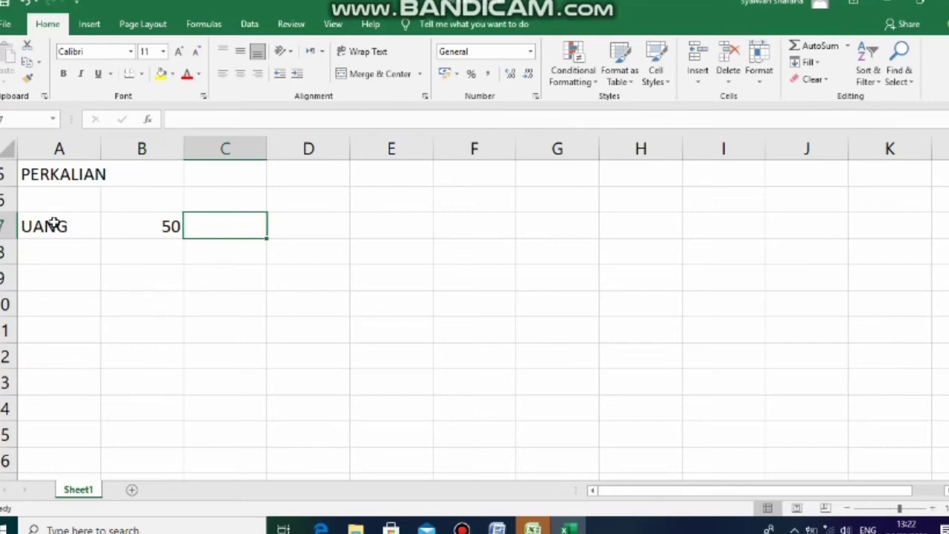
text(RIBU)
key(Return)
Enter the label ANAK in cell A8 with the value 2 in cell B8
key(Left)
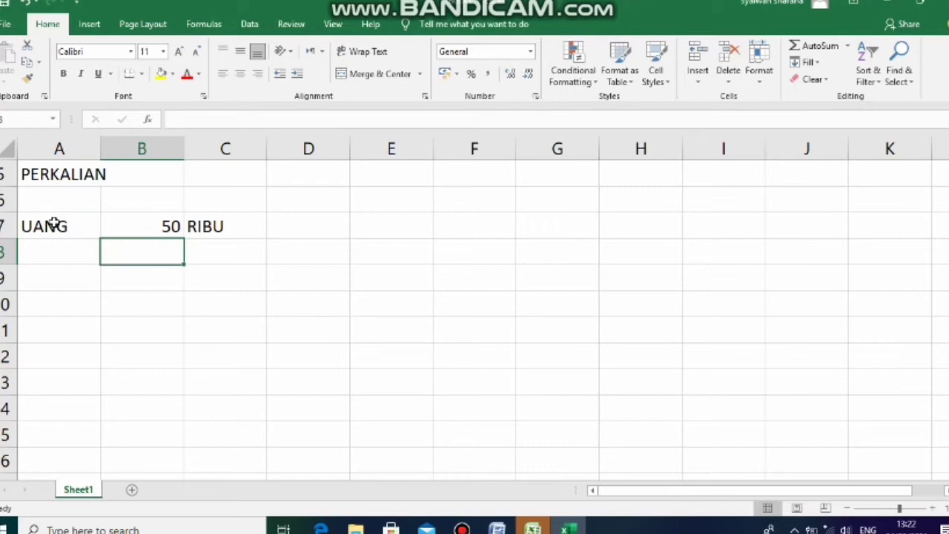
key(Left)
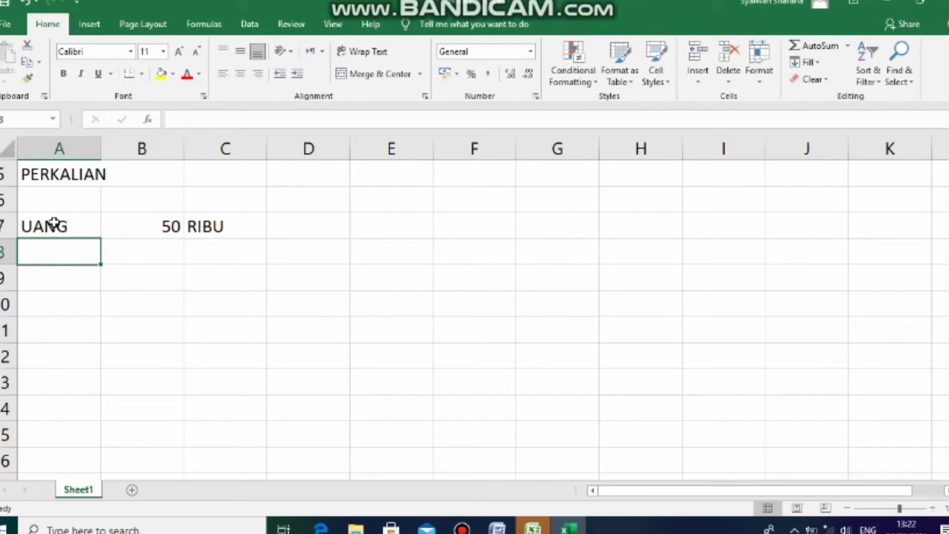
text(ANAK)
key(Return)
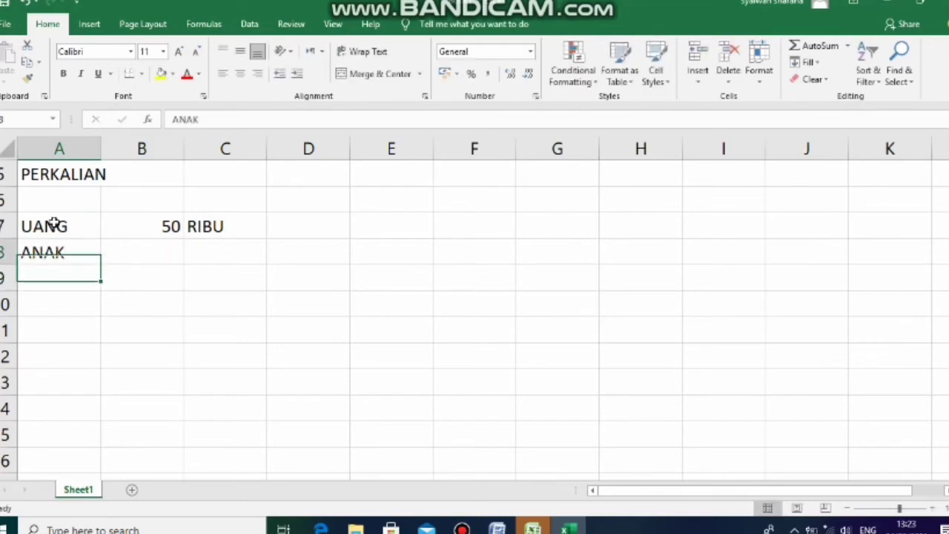
key(Up)
key(Right)
text(2)
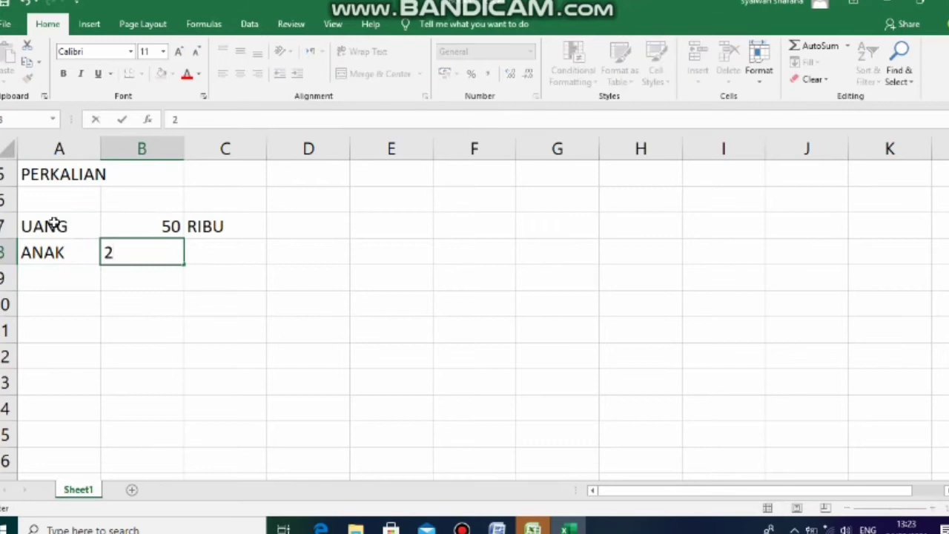
key(Return)
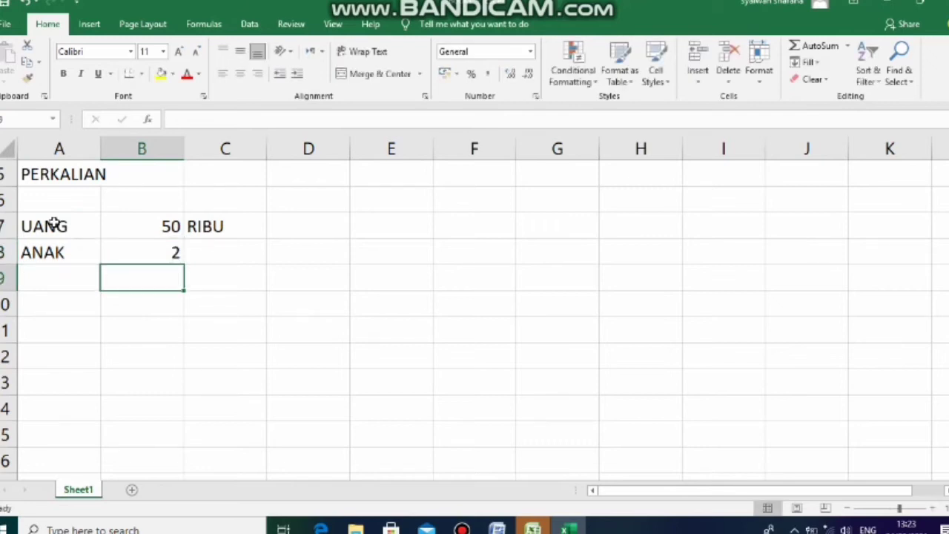
Enter the label TOTAL in cell A9 below ANAK
key(Left)
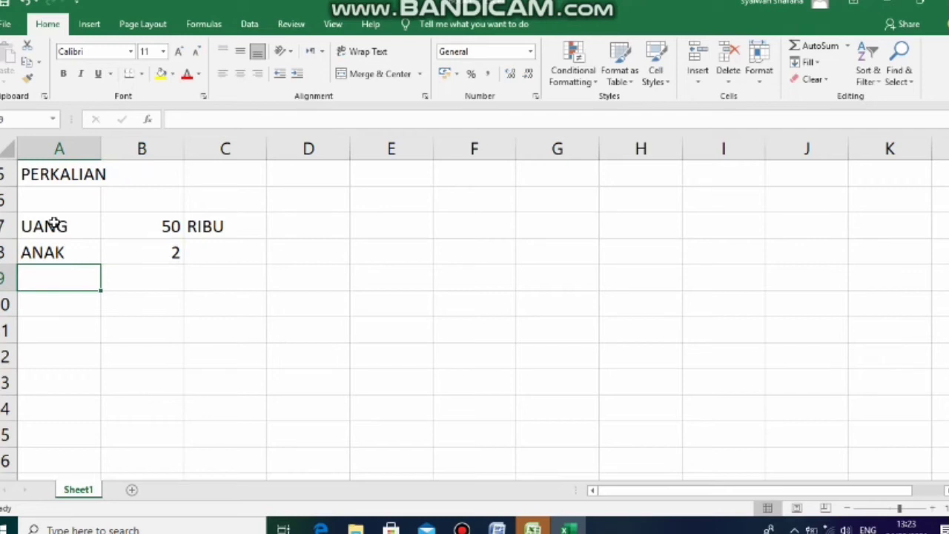
text(TO)
key(BackSpace)
text(OTAL)
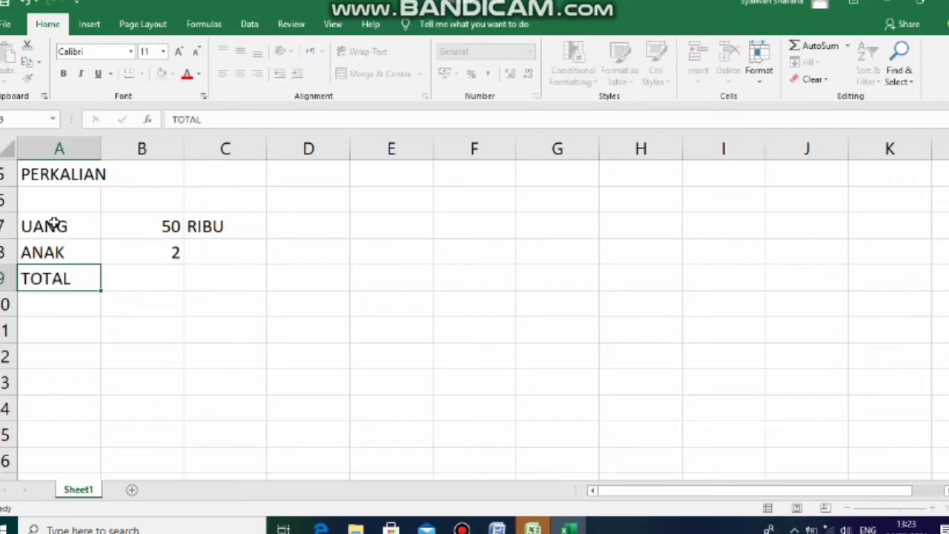
key(Return)
Enter the formula =B7/B8 in cell B9 to divide the money by the number of children
key(Down)
key(Right)
key(Up)
key(Up)
key(Up)
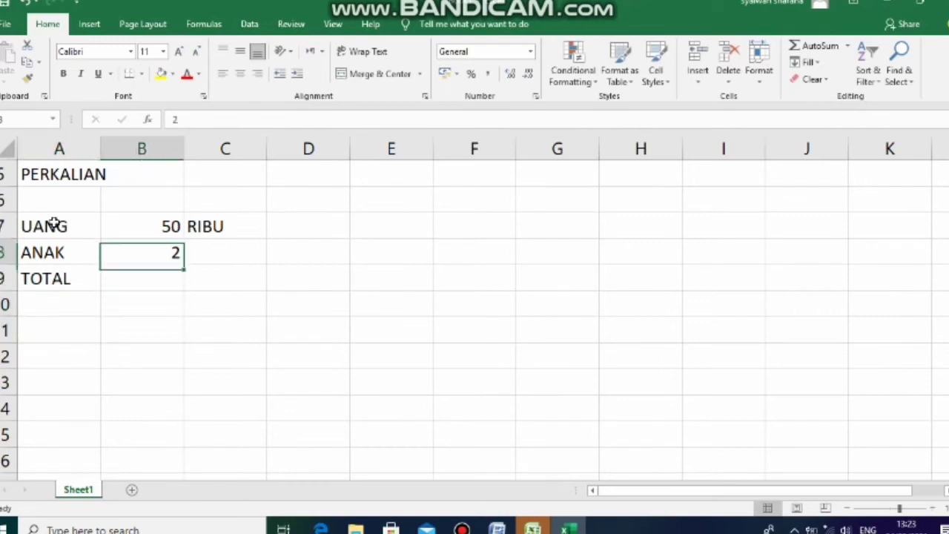
key(Down)
text(=)
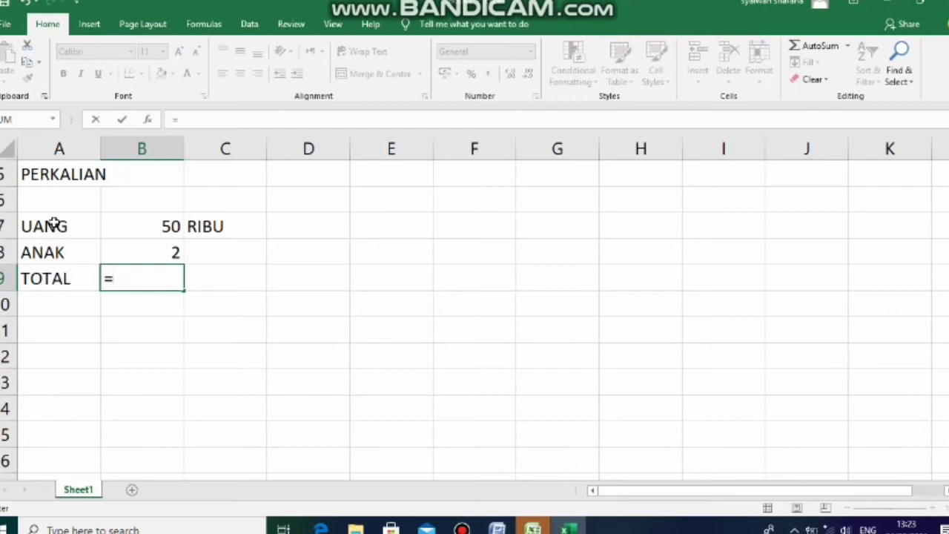
click(130, 231)
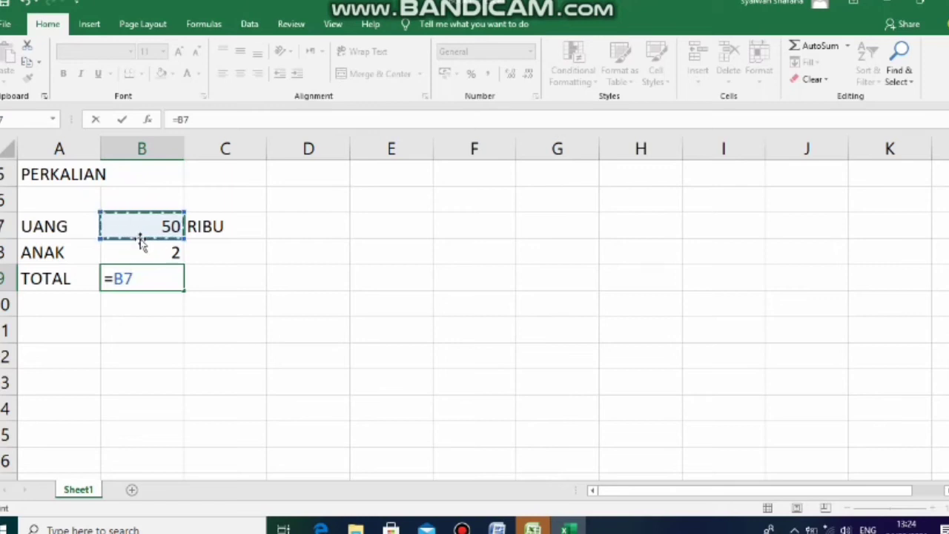
text(/)
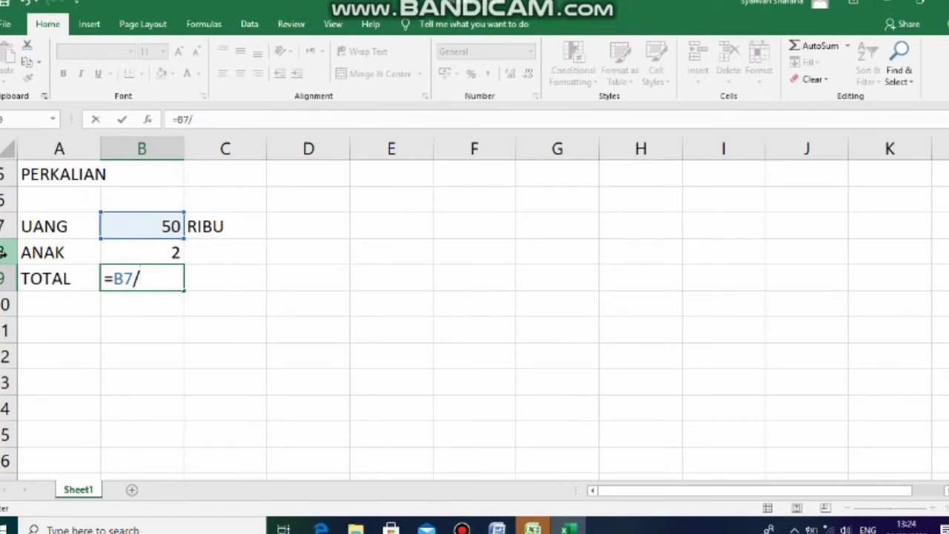
click(142, 251)
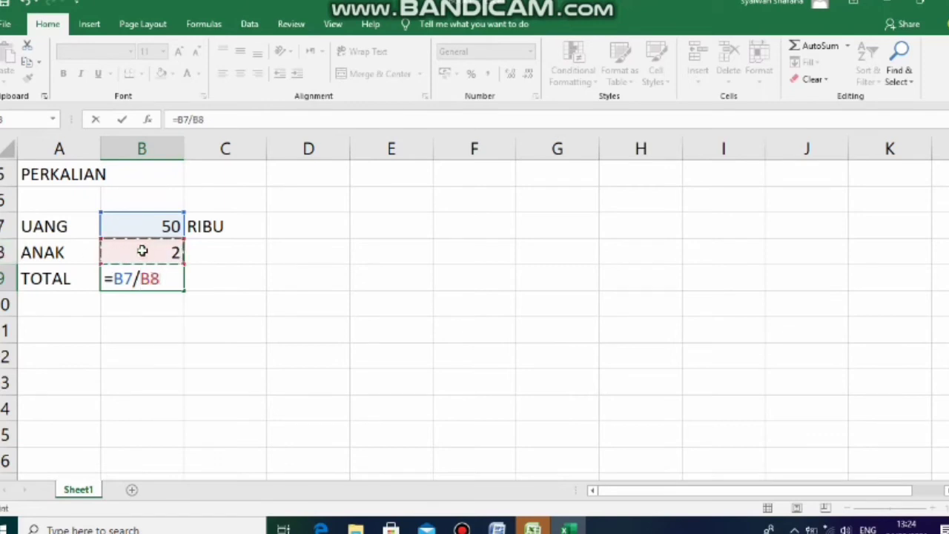
key(Return)
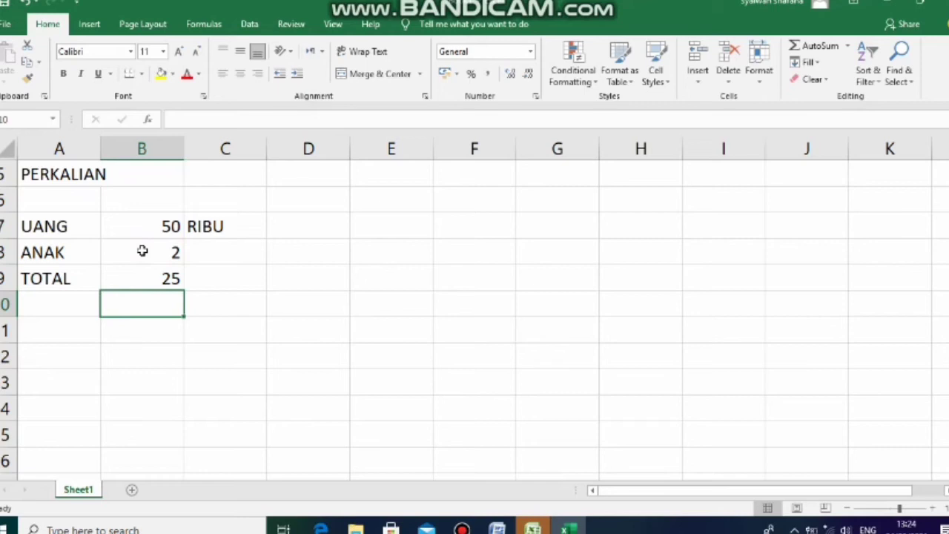
Enter the text ANAK in cell C9 beside the TOTAL result
click(202, 277)
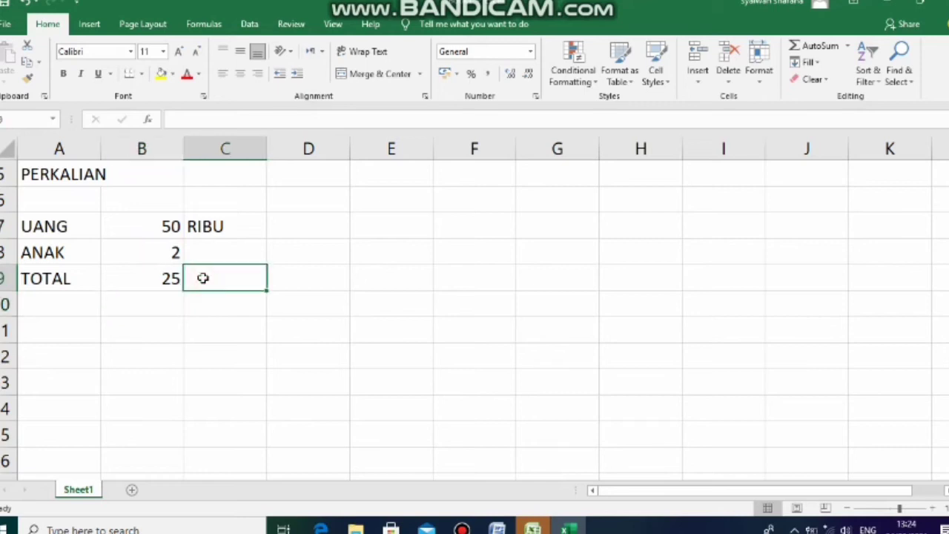
text(ANAK)
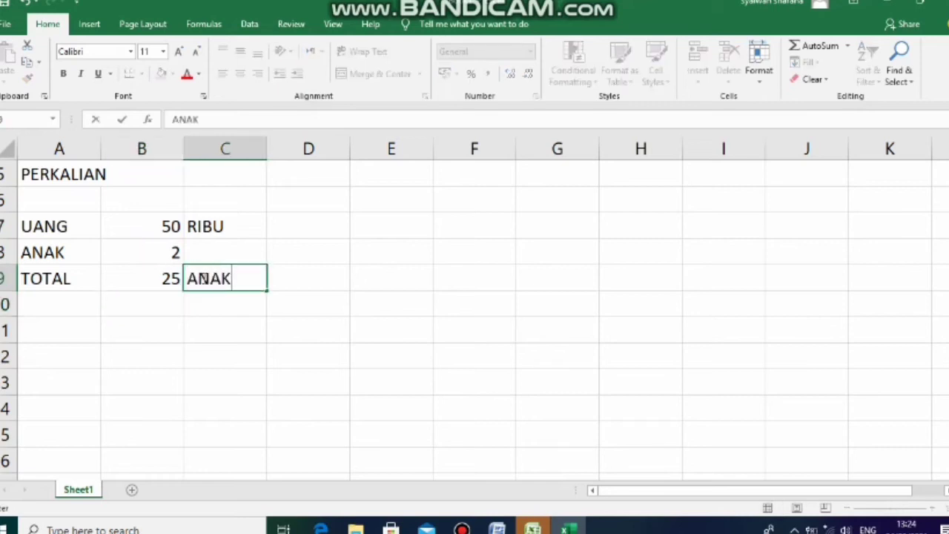
key(Return)
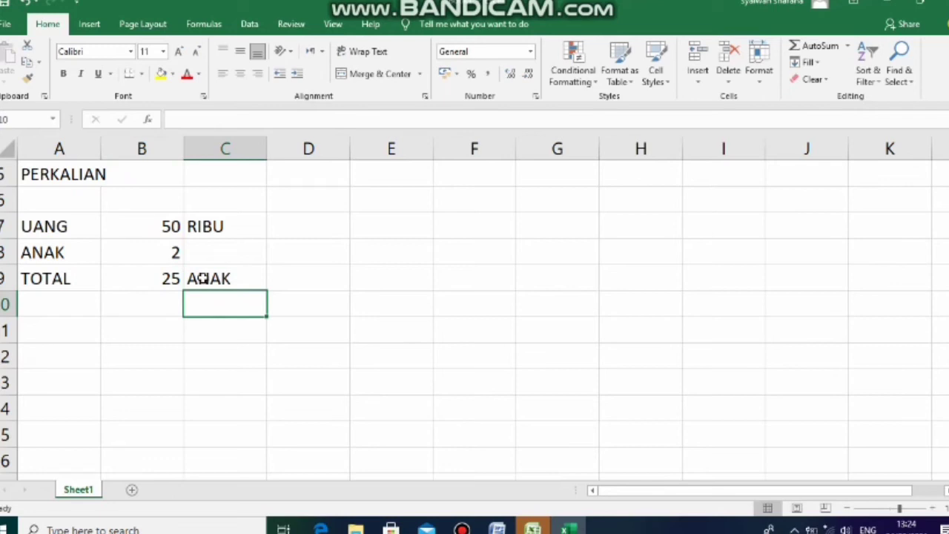
click(149, 231)
click(148, 251)
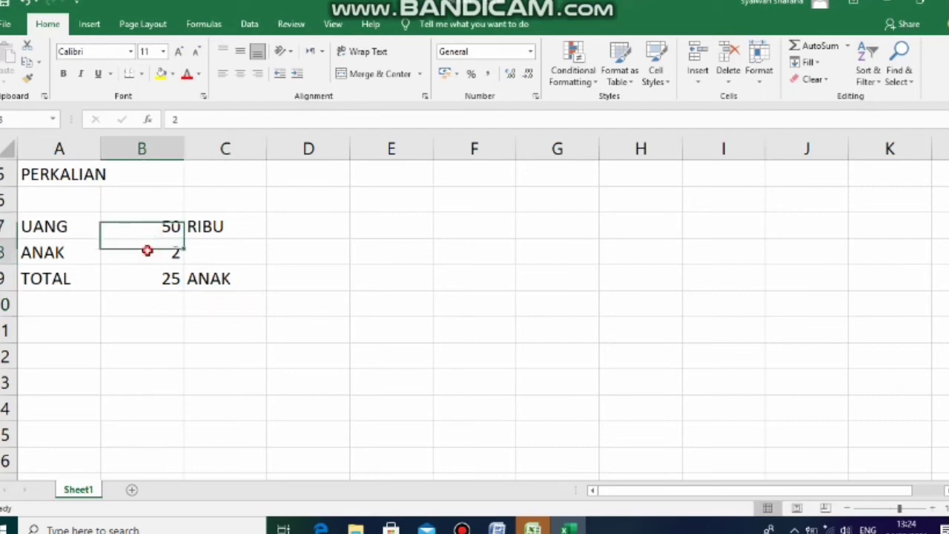
click(147, 277)
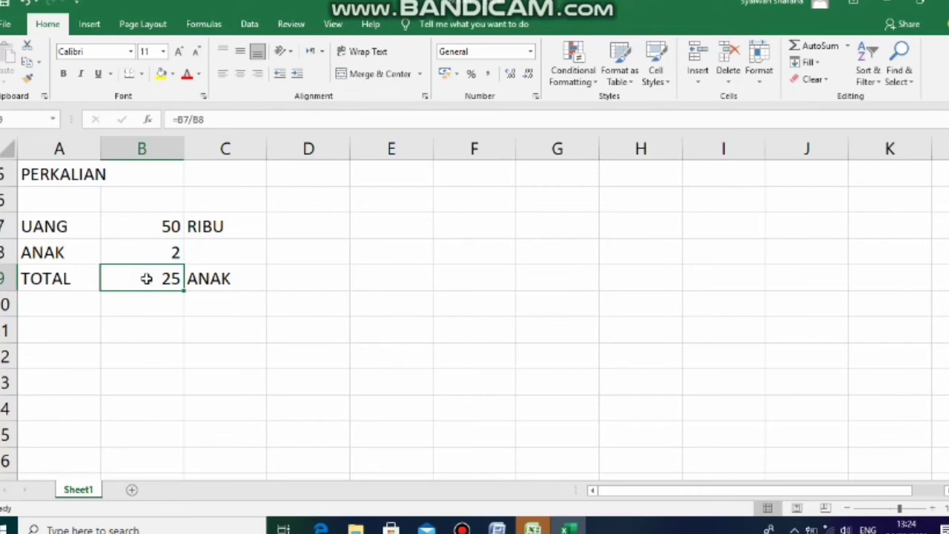
Enter the note TANDA PEMBAGIAN / in cell A11 to explain the division sign
click(48, 330)
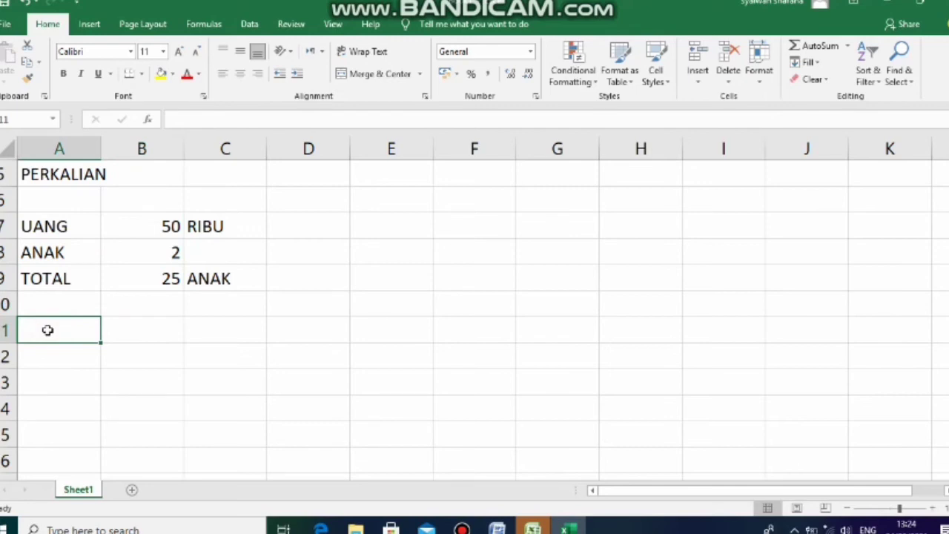
text(TANDA )
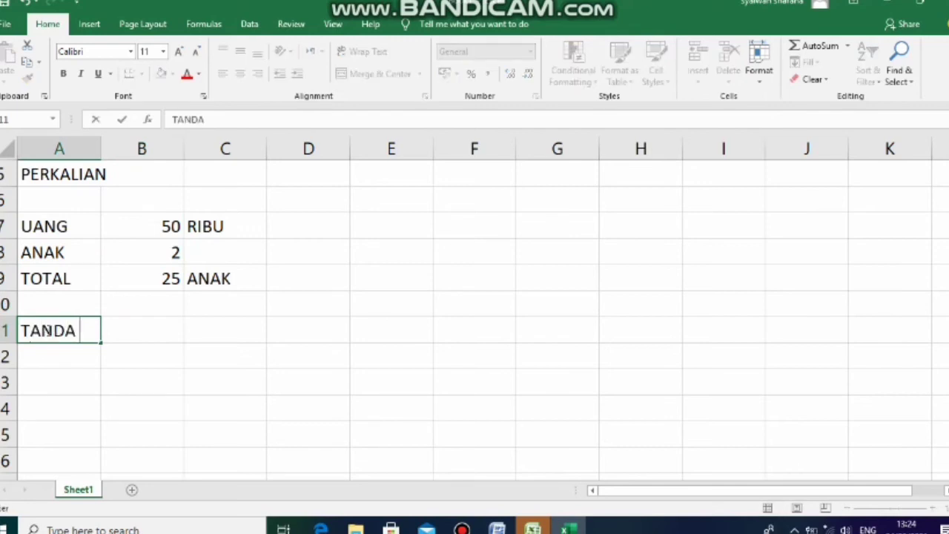
text(PEMBAGIAN)
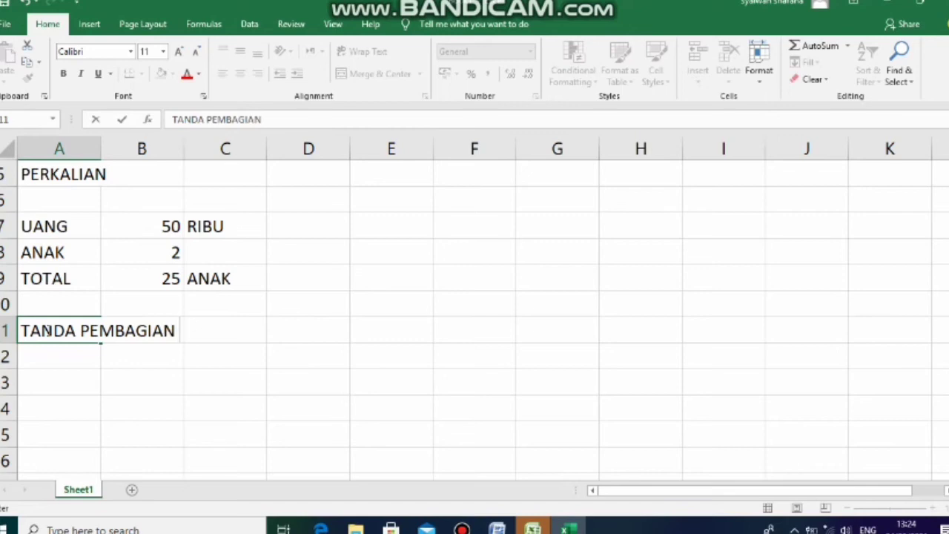
text( /)
key(Return)
Enter the general formula note RUMUSUNYA =SEL/SEL in cell A12 below the division sign note
text(RUMUSU)
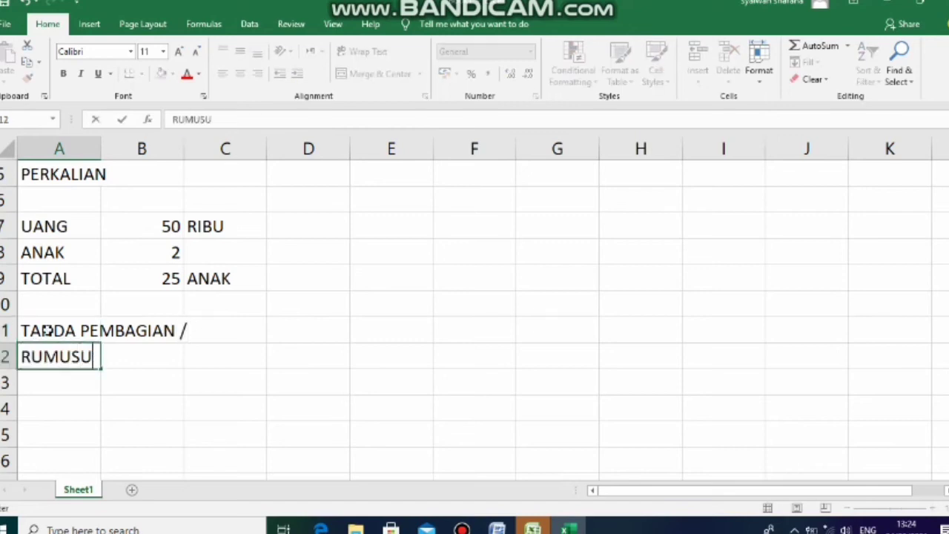
text(NYA =)
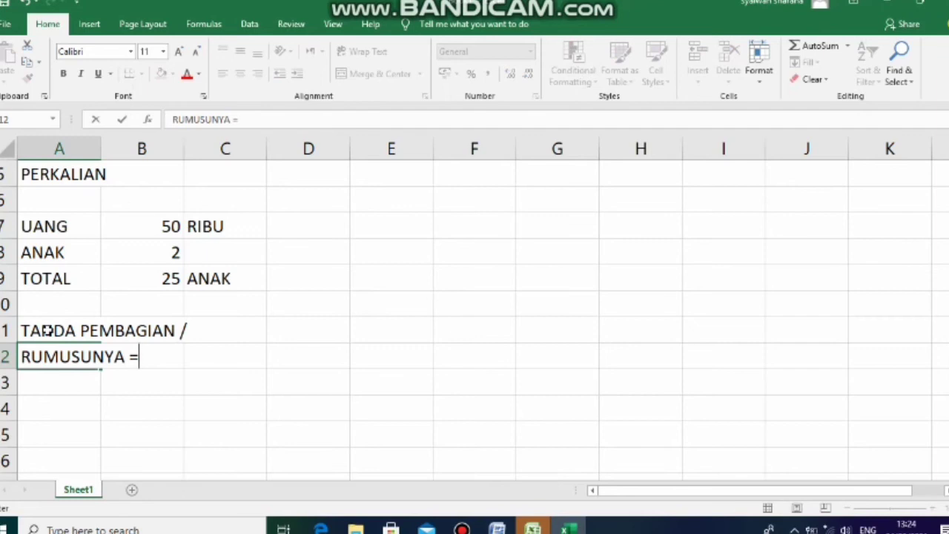
text(SEL)
text(/SEL)
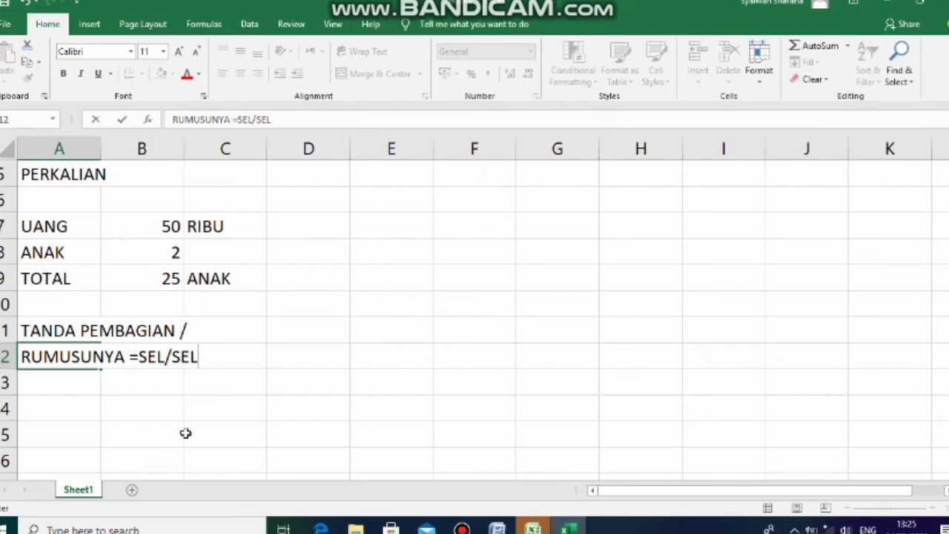
key(Return)
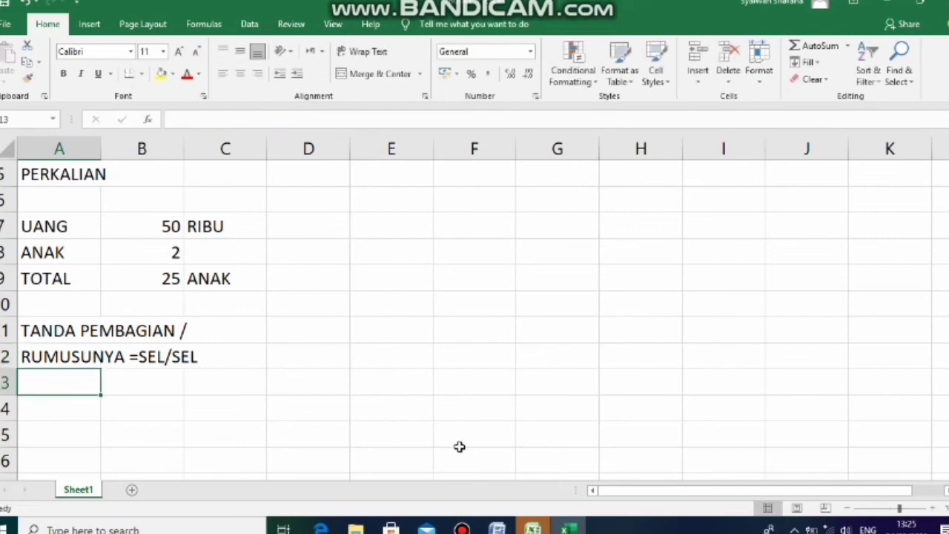